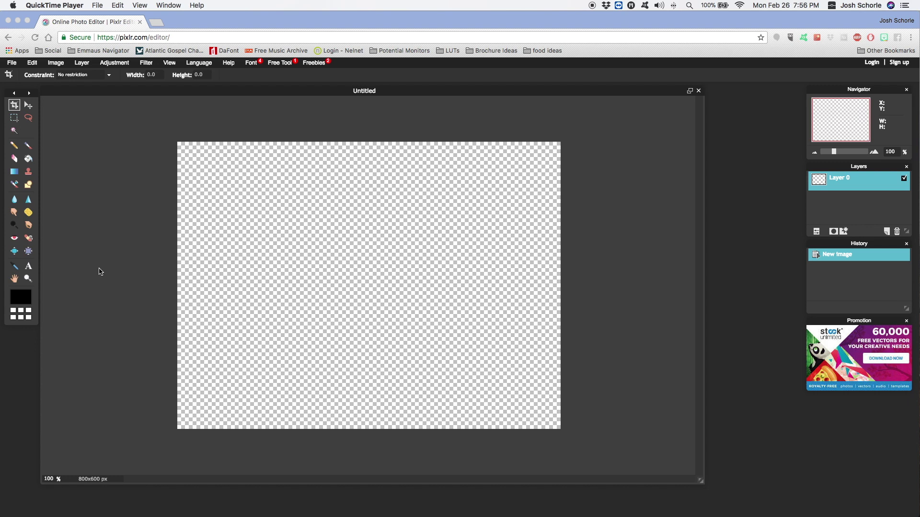
# Step: Draw a filled black rectangle on the lower part of the canvas
pyautogui.click(208, 22)
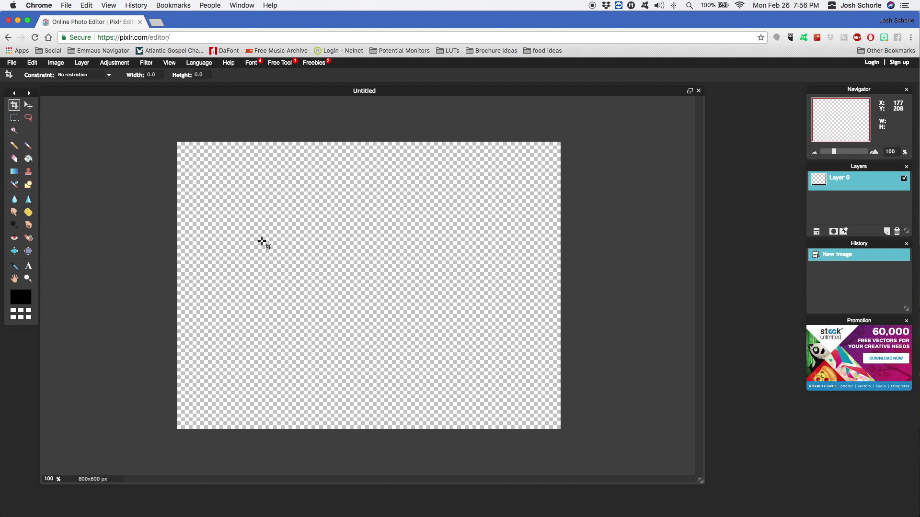
pyautogui.click(28, 185)
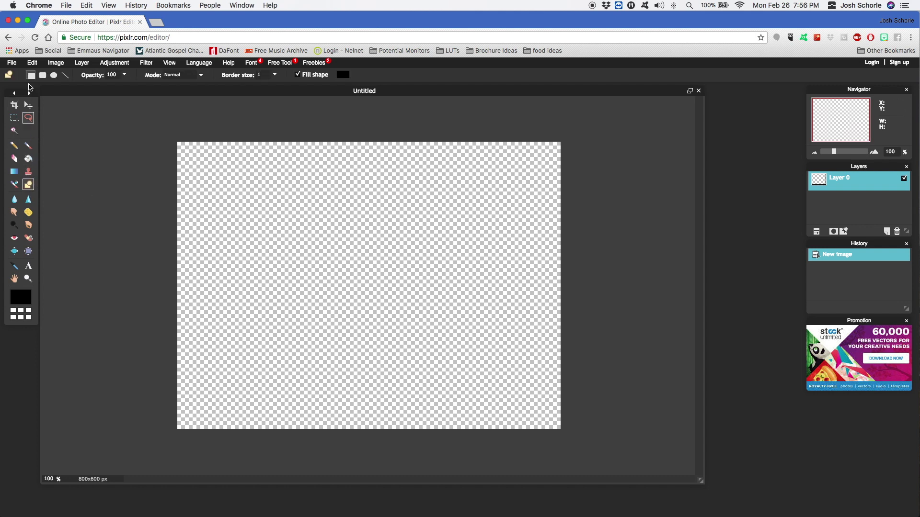
pyautogui.moveTo(206, 310)
pyautogui.mouseDown()
pyautogui.moveTo(308, 351)
pyautogui.moveTo(455, 370)
pyautogui.mouseUp()
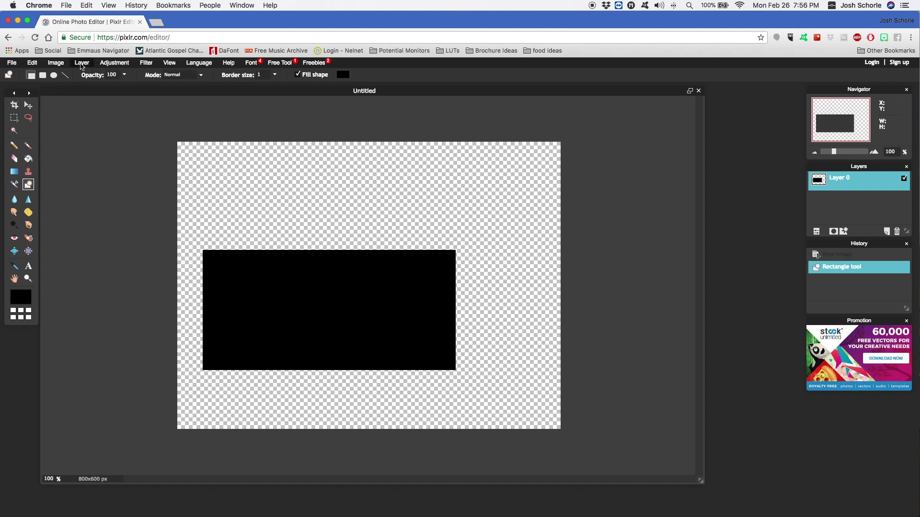
# Step: Open water.jpeg as a new layer on top of the rectangle
pyautogui.click(81, 64)
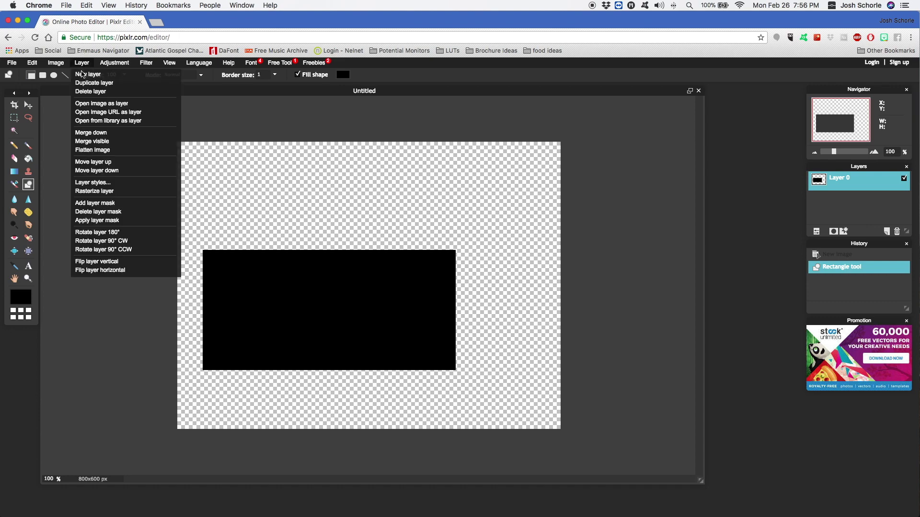
pyautogui.click(87, 104)
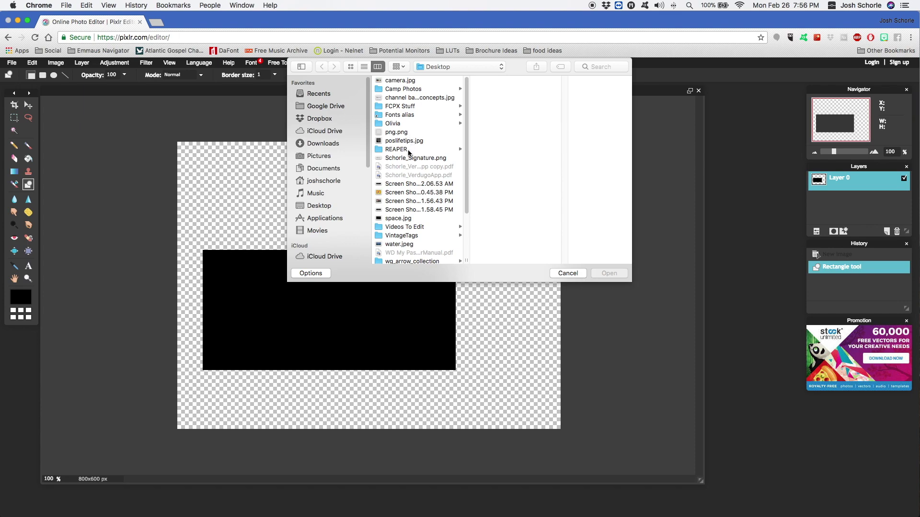
pyautogui.scroll(-3, 410, 192)
pyautogui.click(399, 181)
pyautogui.click(609, 273)
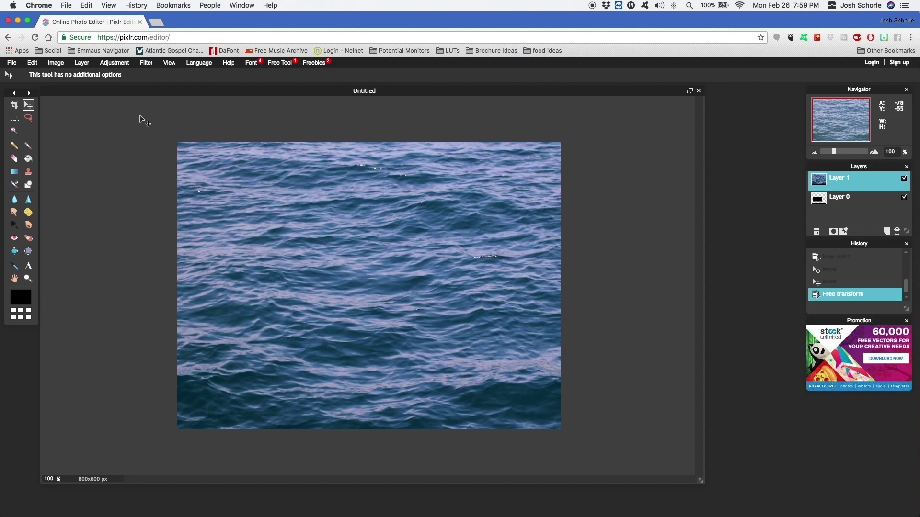
# Step: Free-transform the water photo layer, scaling it down toward the canvas centre, and apply it
pyautogui.click(32, 63)
pyautogui.click(43, 136)
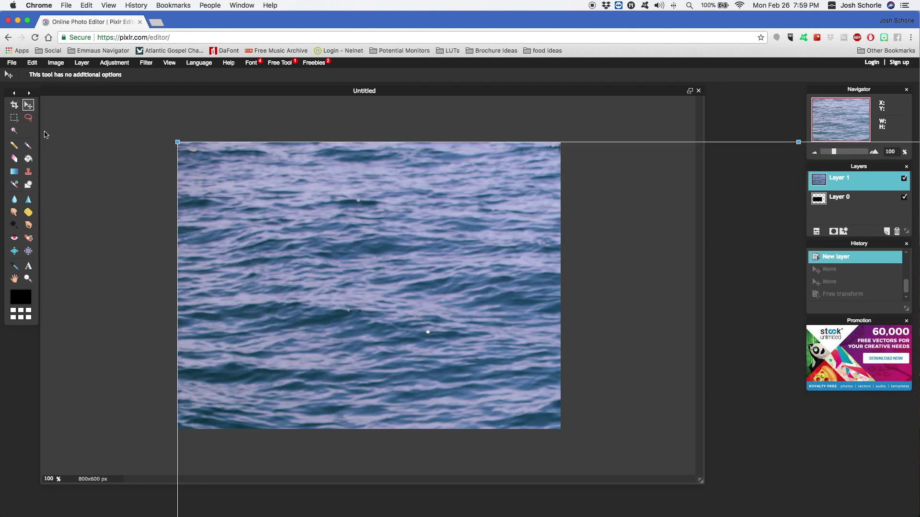
pyautogui.moveTo(268, 198); pyautogui.dragTo(188, 184)
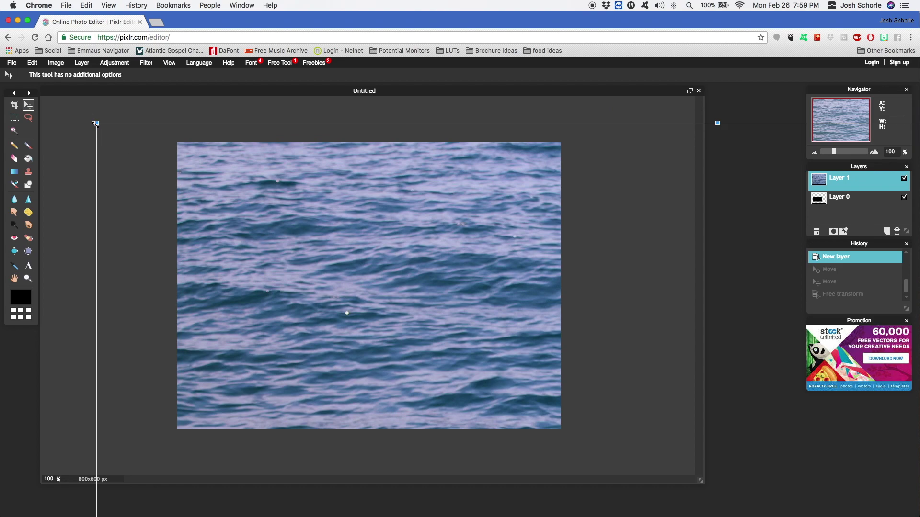
pyautogui.moveTo(95, 123); pyautogui.dragTo(172, 157)
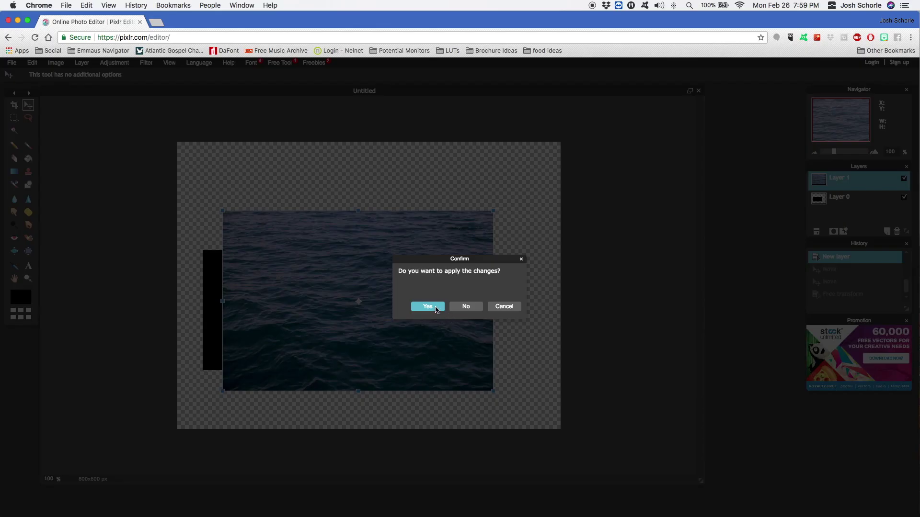
pyautogui.click(437, 308)
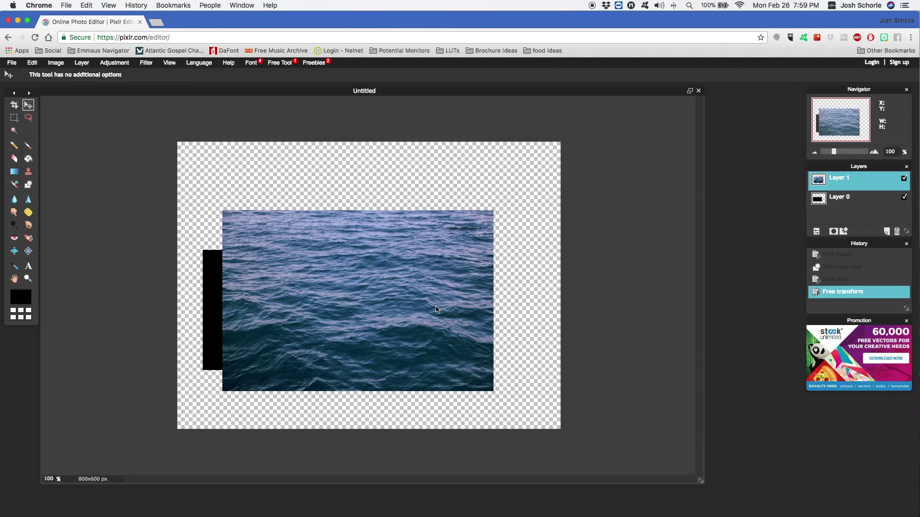
# Step: Hide the water photo, then rotate and enlarge Layer 0's rectangle into a lower-left black wedge
pyautogui.click(903, 179)
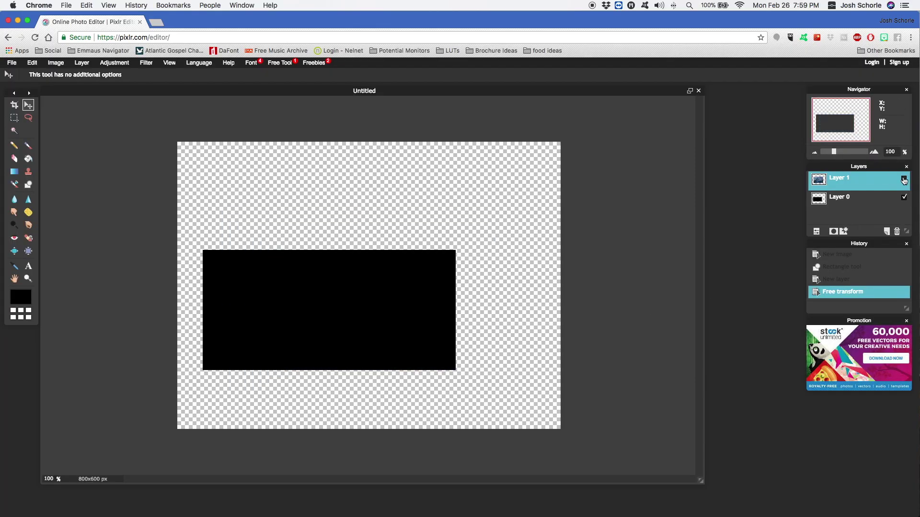
pyautogui.click(838, 203)
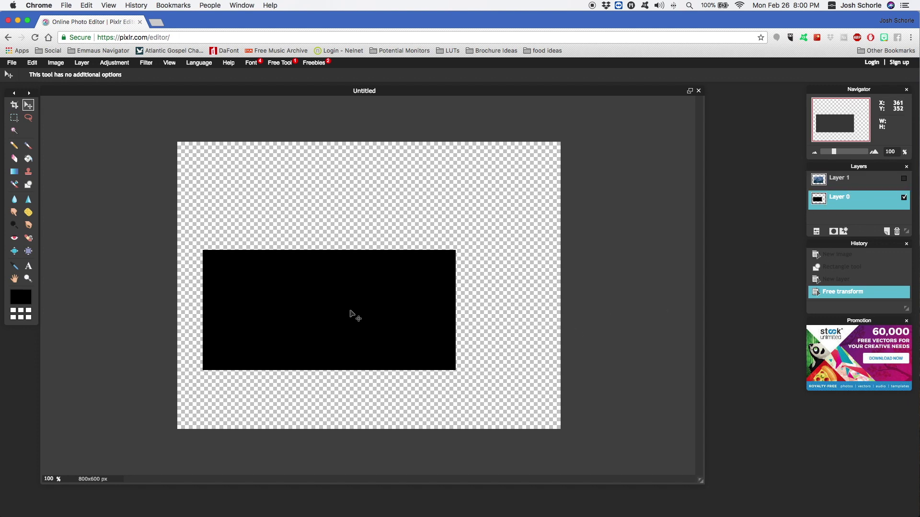
pyautogui.click(35, 64)
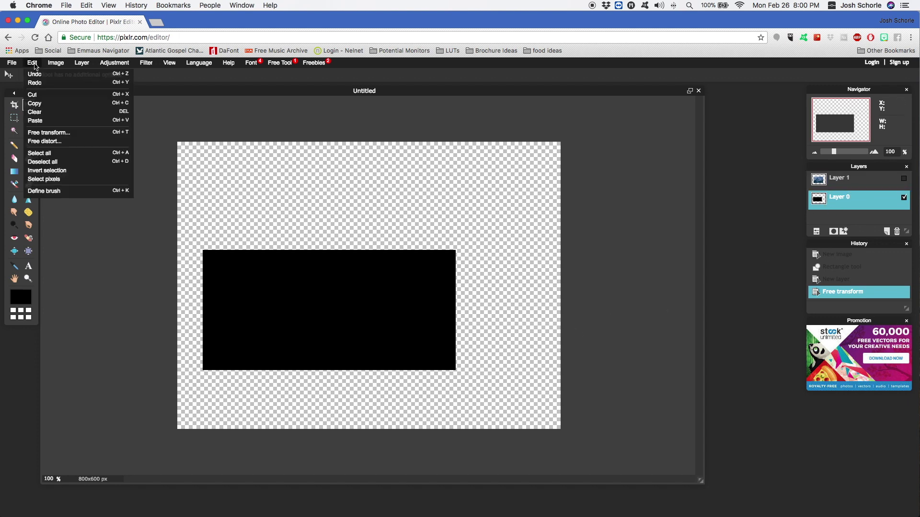
pyautogui.click(48, 132)
pyautogui.moveTo(194, 244); pyautogui.dragTo(222, 227)
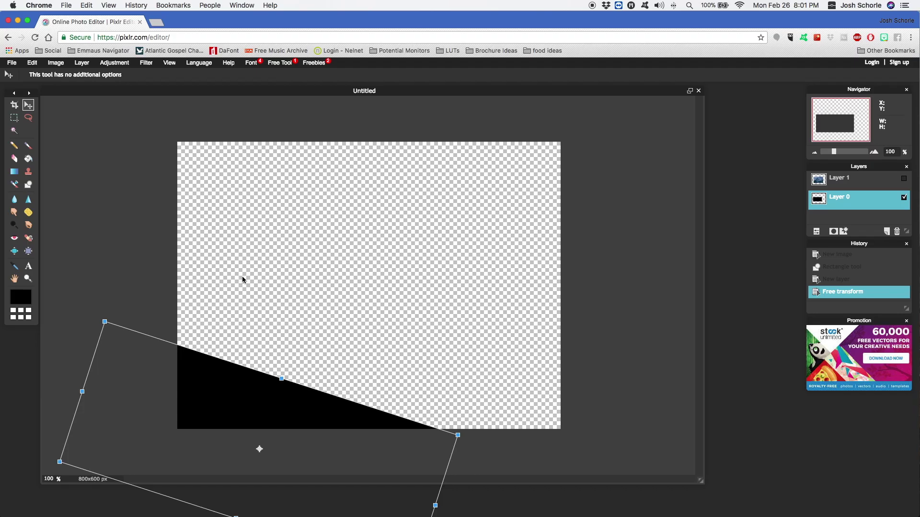
pyautogui.click(245, 283)
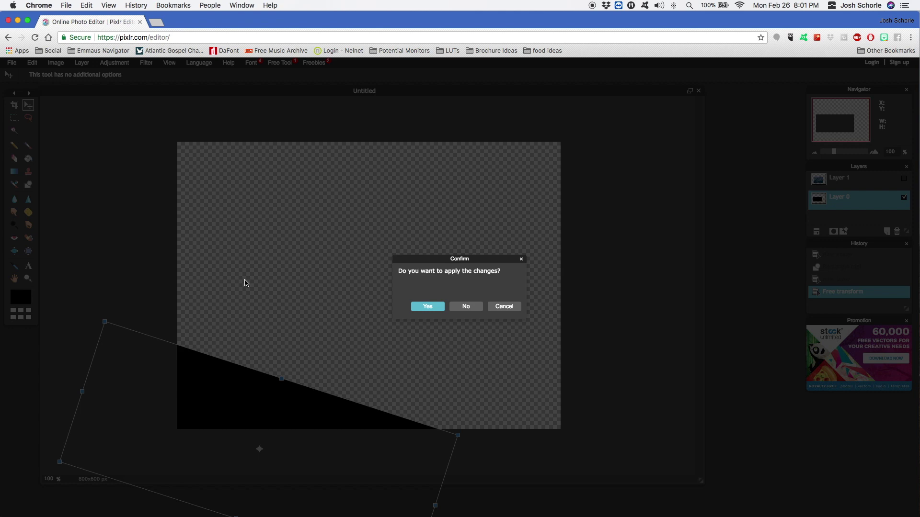
# Step: Move the triangle layer above the water photo, show the photo, and shift it down onto the triangle
pyautogui.click(428, 307)
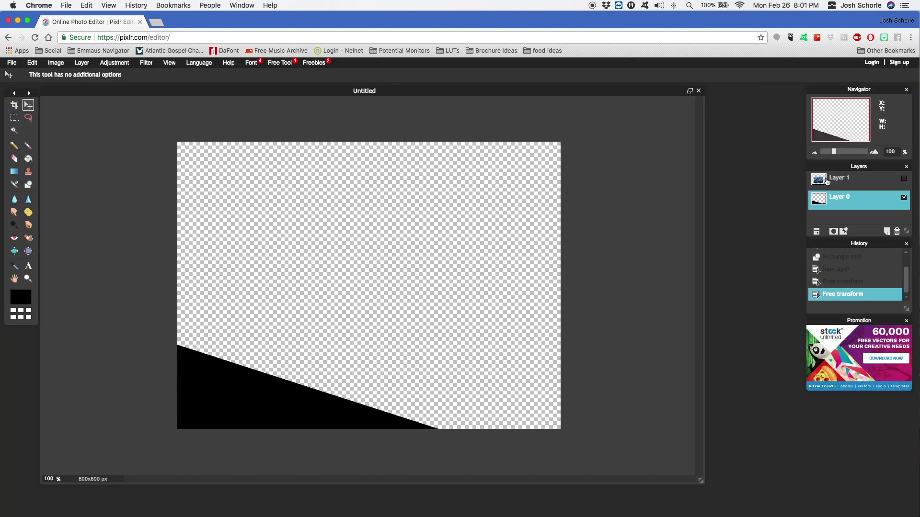
pyautogui.moveTo(843, 205); pyautogui.dragTo(844, 178)
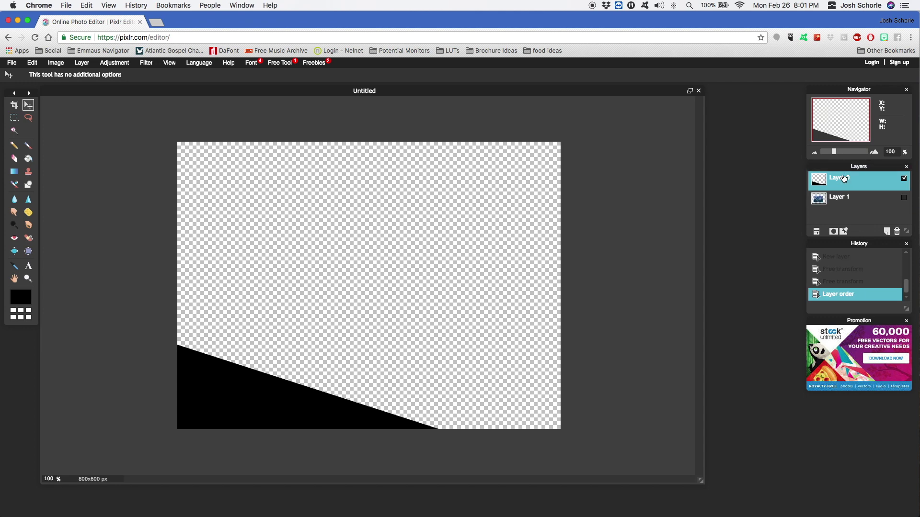
pyautogui.click(904, 199)
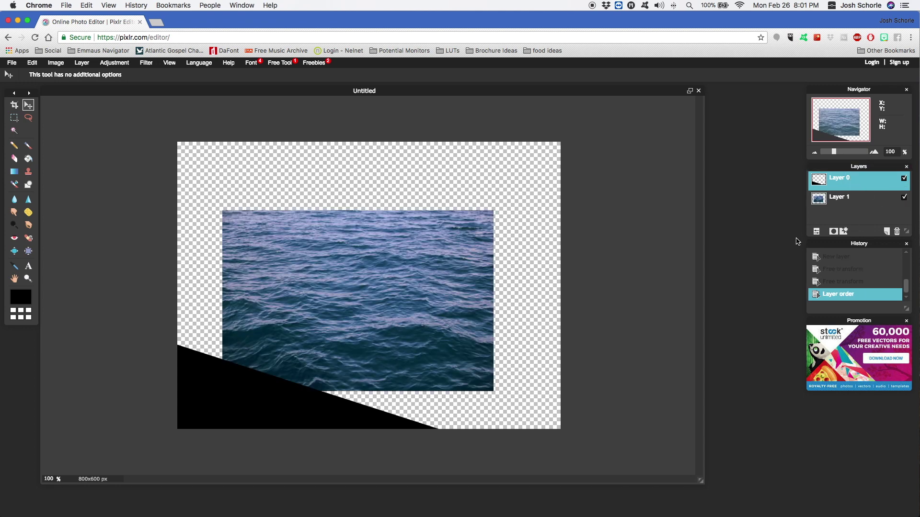
pyautogui.click(54, 64)
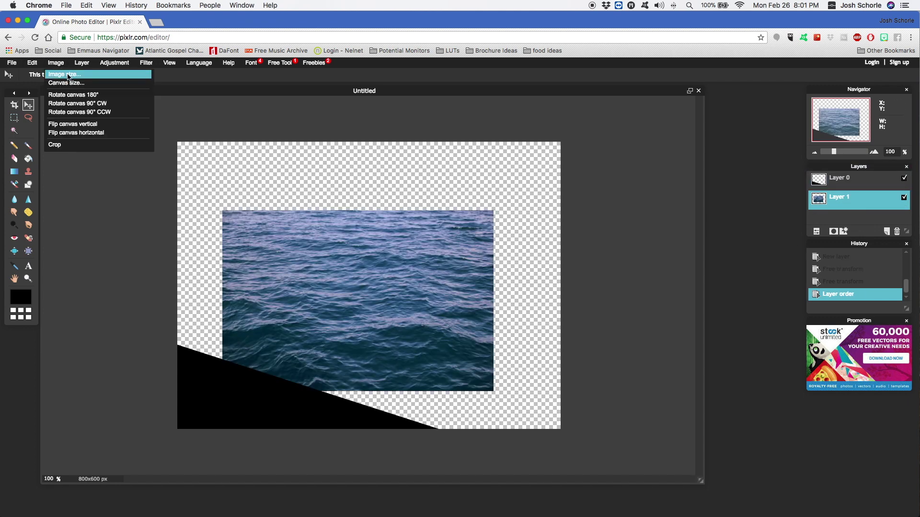
pyautogui.moveTo(316, 260); pyautogui.dragTo(270, 321)
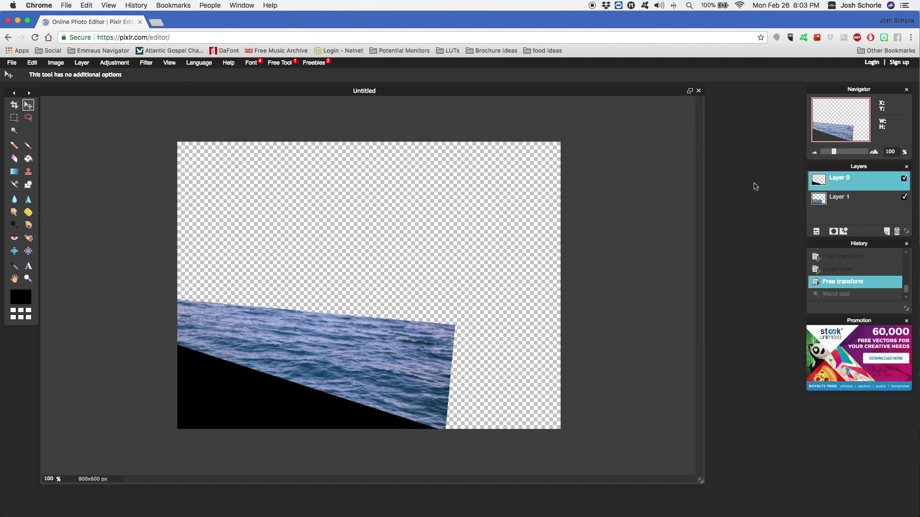
# Step: Wand-select the black triangle, add a layer mask to the water photo, and hide Layer 0
pyautogui.click(14, 131)
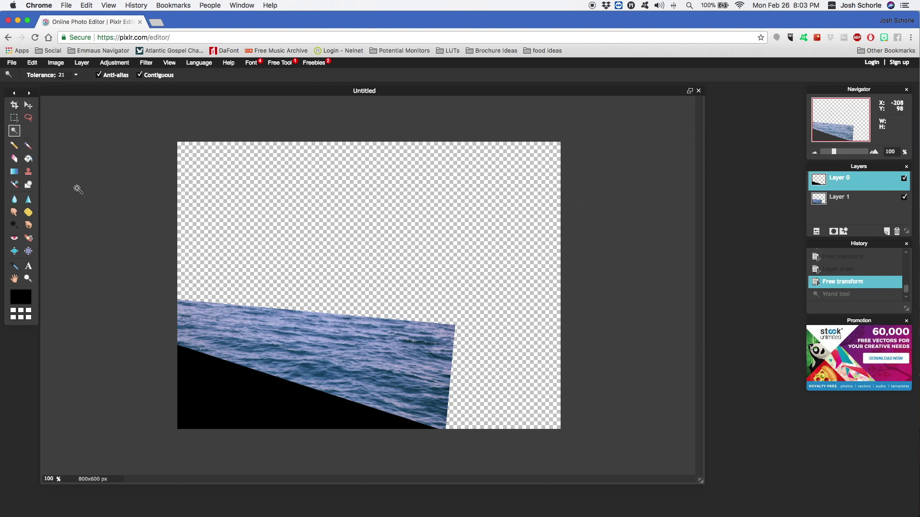
pyautogui.click(231, 404)
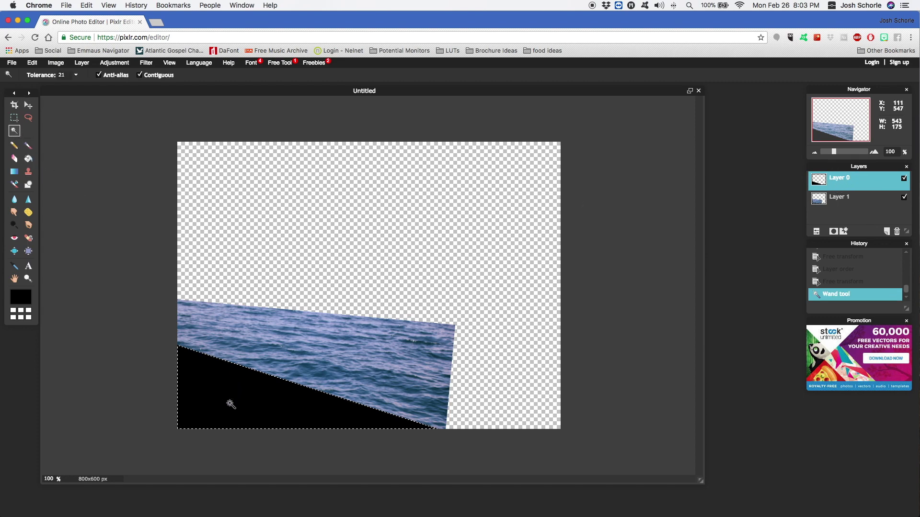
pyautogui.click(860, 203)
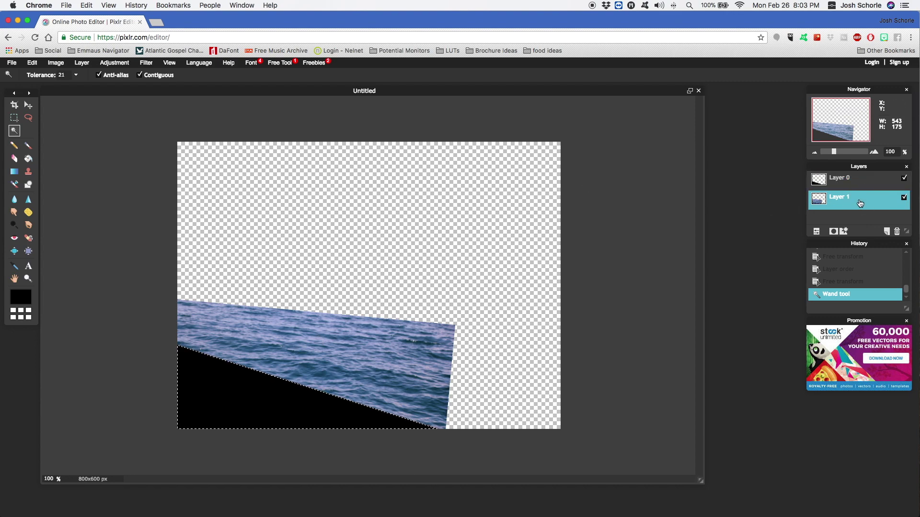
pyautogui.click(82, 62)
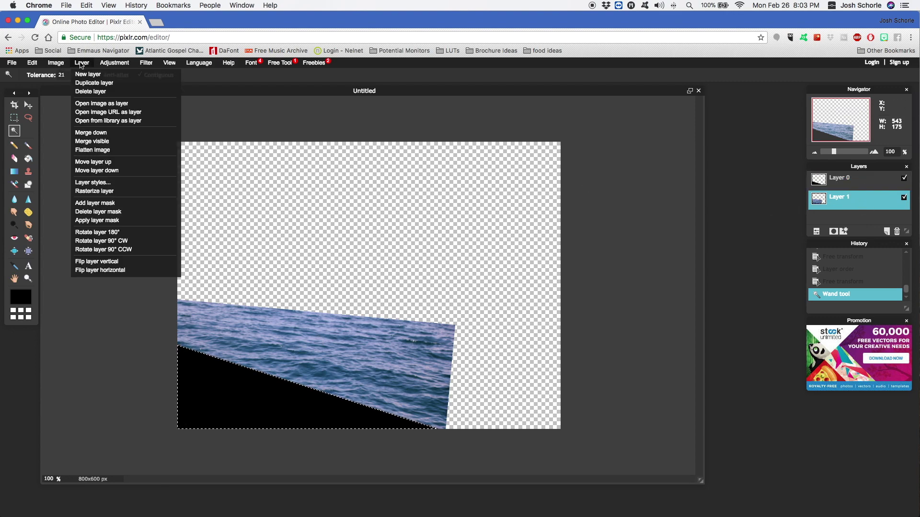
pyautogui.click(96, 207)
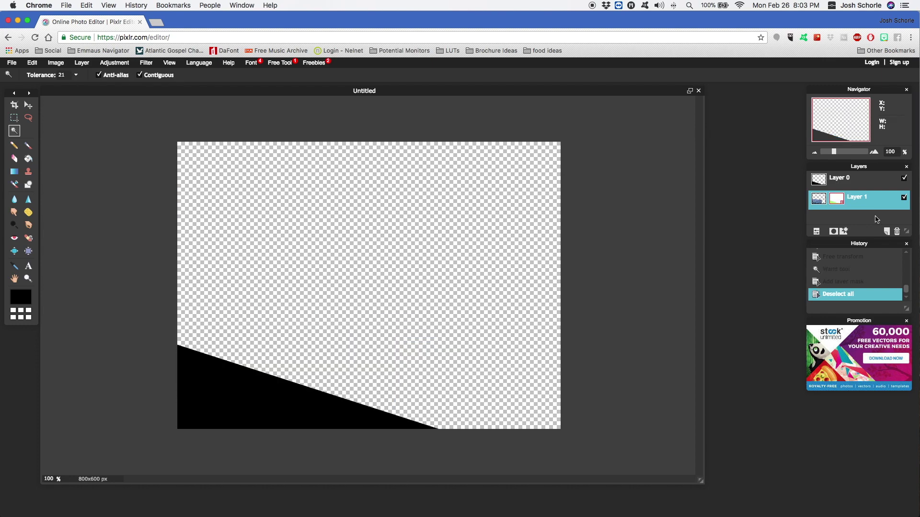
pyautogui.click(904, 179)
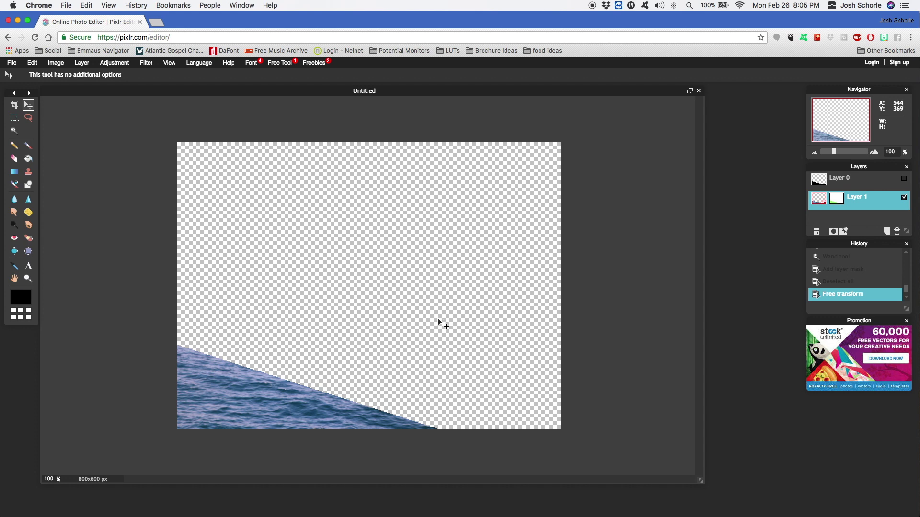
pyautogui.click(904, 179)
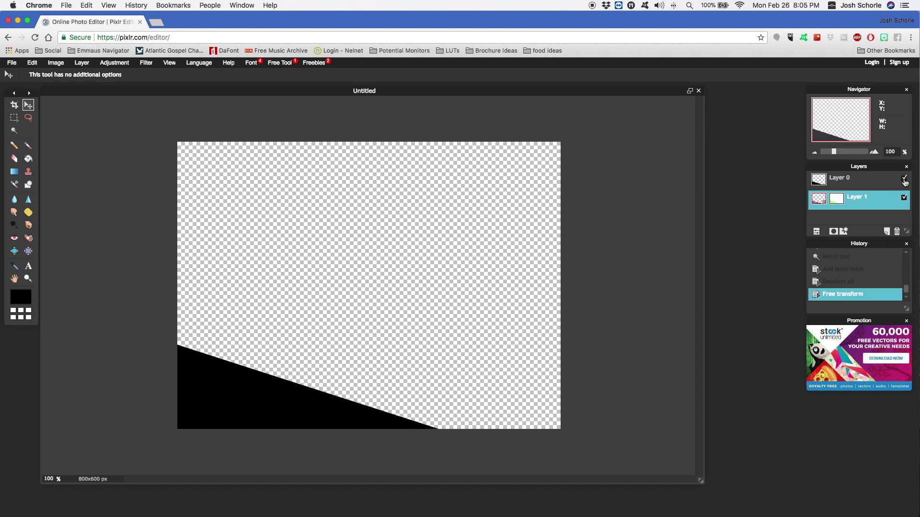
pyautogui.click(904, 179)
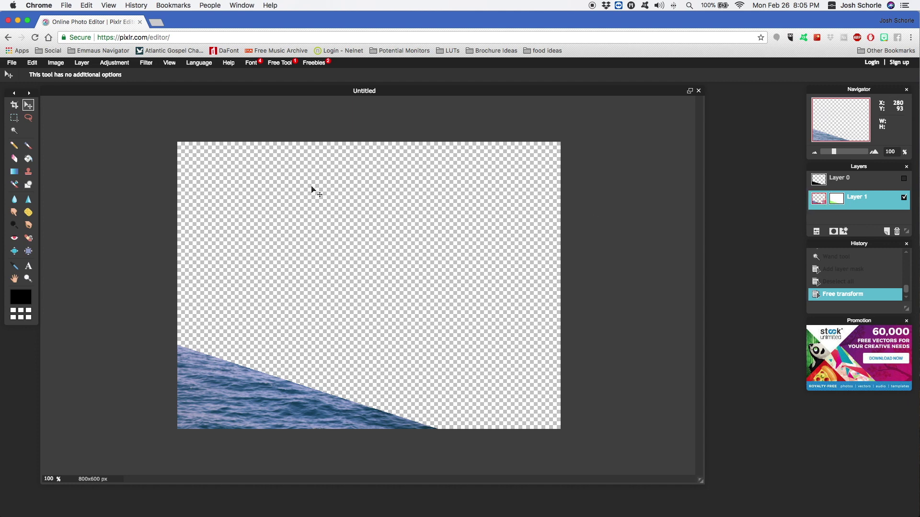
pyautogui.moveTo(257, 386)
pyautogui.mouseDown()
pyautogui.moveTo(230, 399)
pyautogui.moveTo(281, 361)
pyautogui.moveTo(232, 386)
pyautogui.moveTo(222, 401)
pyautogui.moveTo(287, 359)
pyautogui.moveTo(206, 406)
pyautogui.moveTo(268, 383)
pyautogui.moveTo(264, 374)
pyautogui.moveTo(240, 418)
pyautogui.moveTo(267, 364)
pyautogui.moveTo(242, 382)
pyautogui.moveTo(254, 395)
pyautogui.moveTo(242, 378)
pyautogui.moveTo(256, 378)
pyautogui.mouseUp()
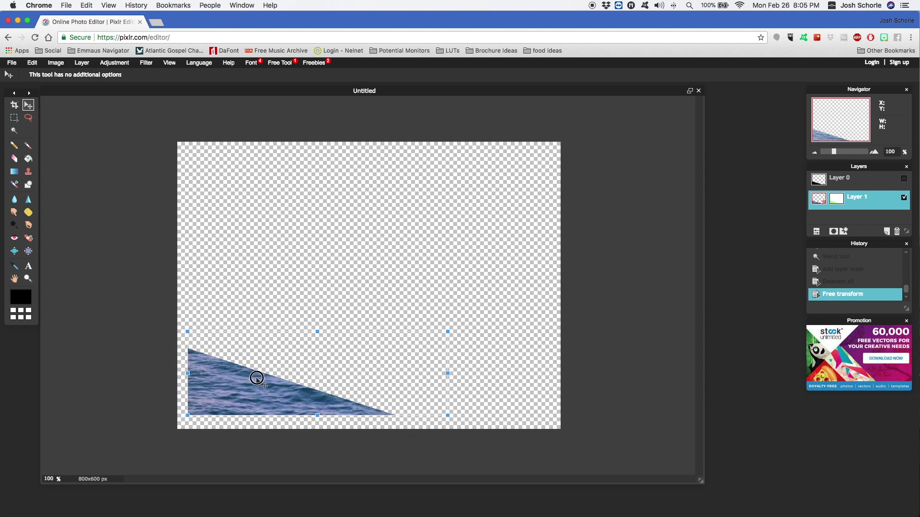
pyautogui.click(321, 296)
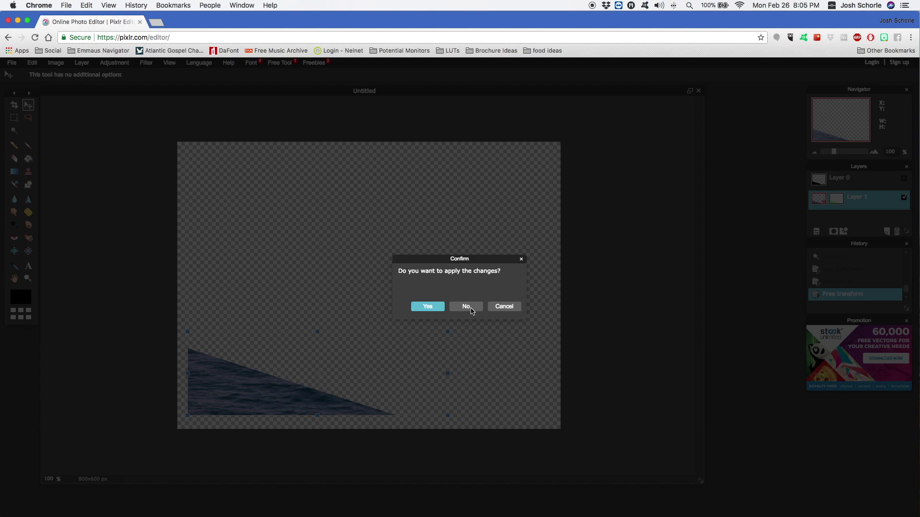
pyautogui.click(471, 308)
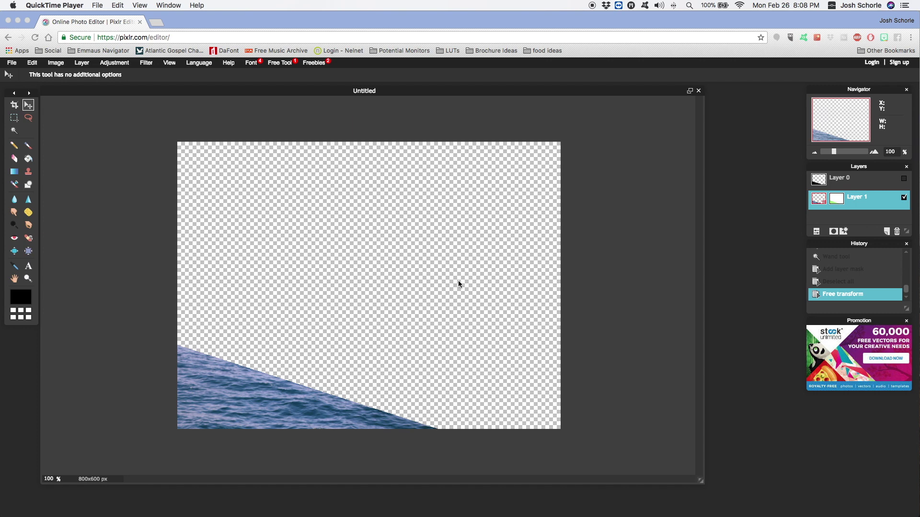
# Step: Add bold black 'Hello!' text in the upper canvas
pyautogui.click(28, 266)
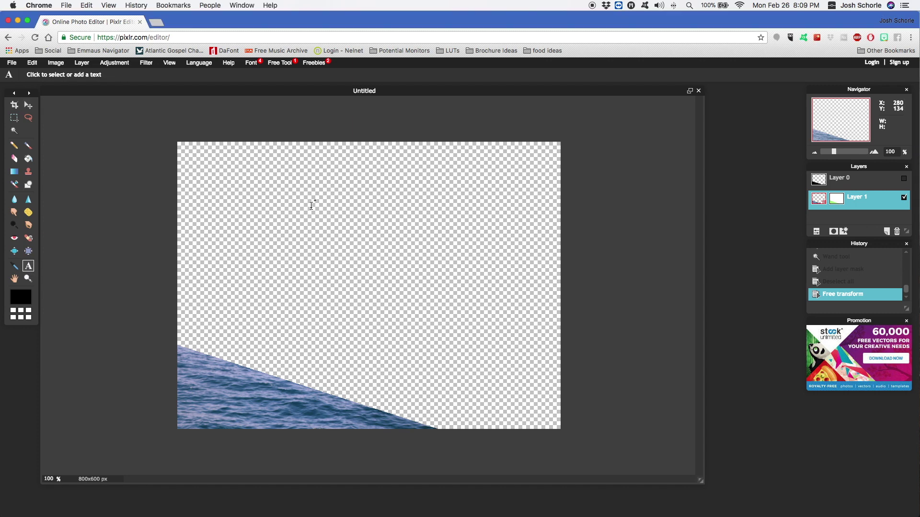
pyautogui.click(235, 176)
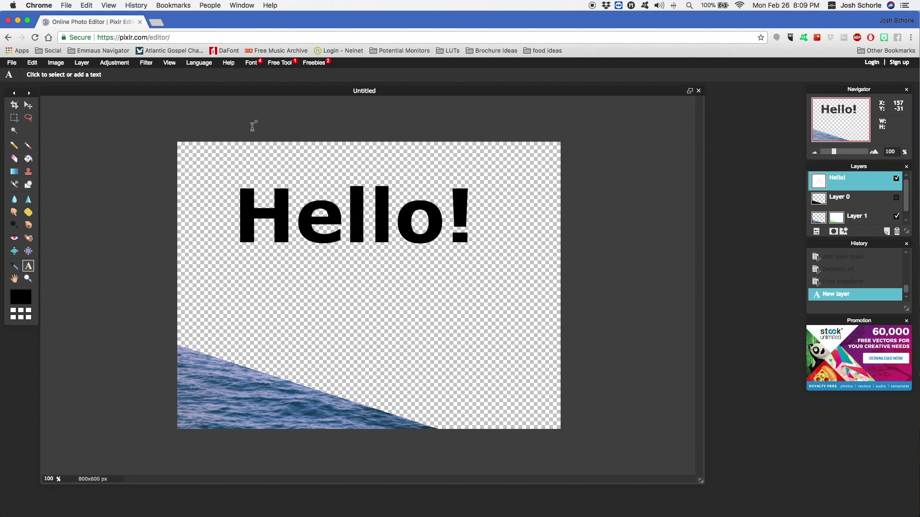
pyautogui.click(66, 5)
# Step: Open water.jpeg as a layer, place the Hello! layer above it, and rasterize the text
pyautogui.press('Escape')
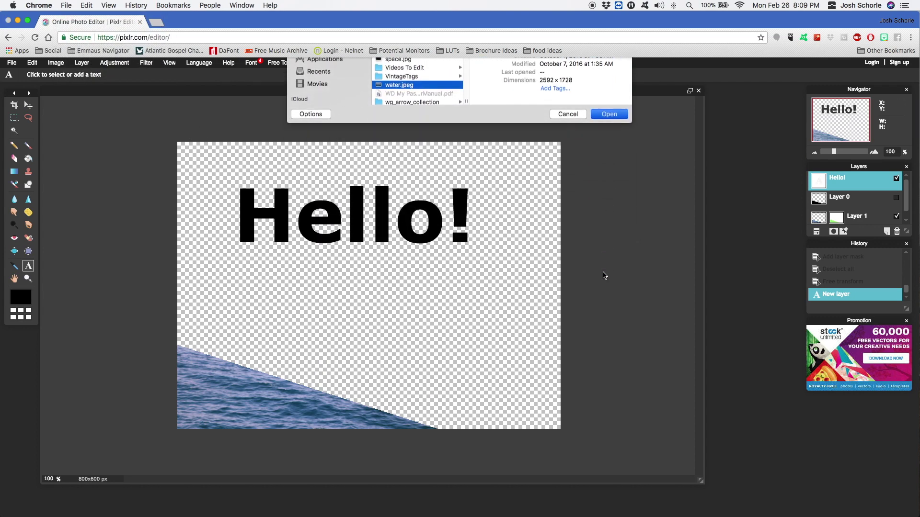
pyautogui.press('Return')
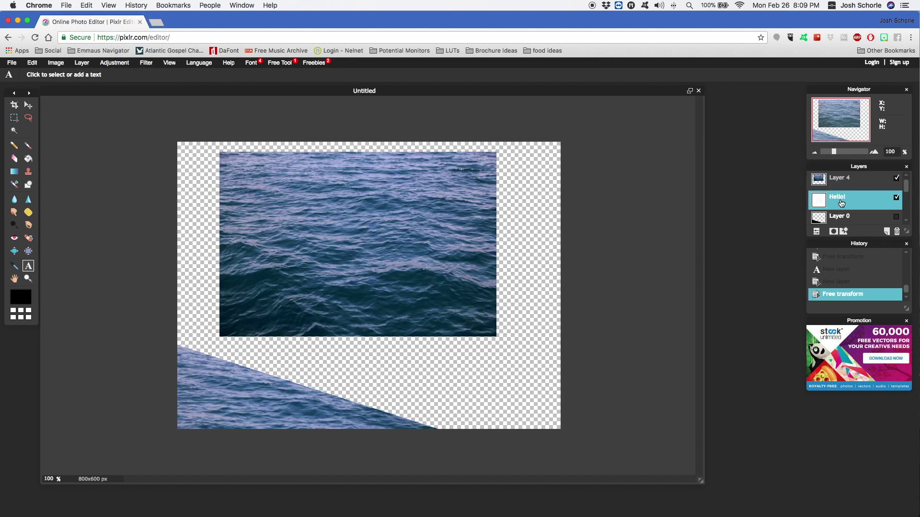
pyautogui.moveTo(841, 201); pyautogui.dragTo(841, 177)
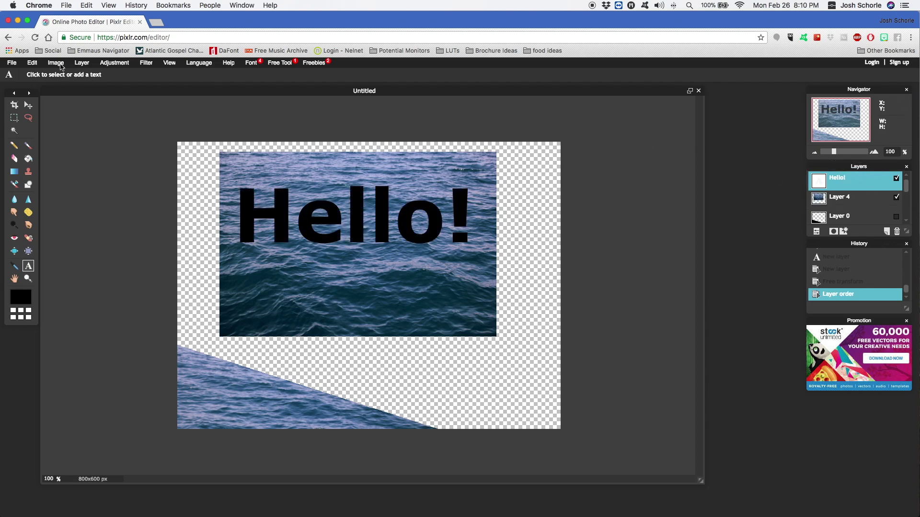
pyautogui.click(82, 63)
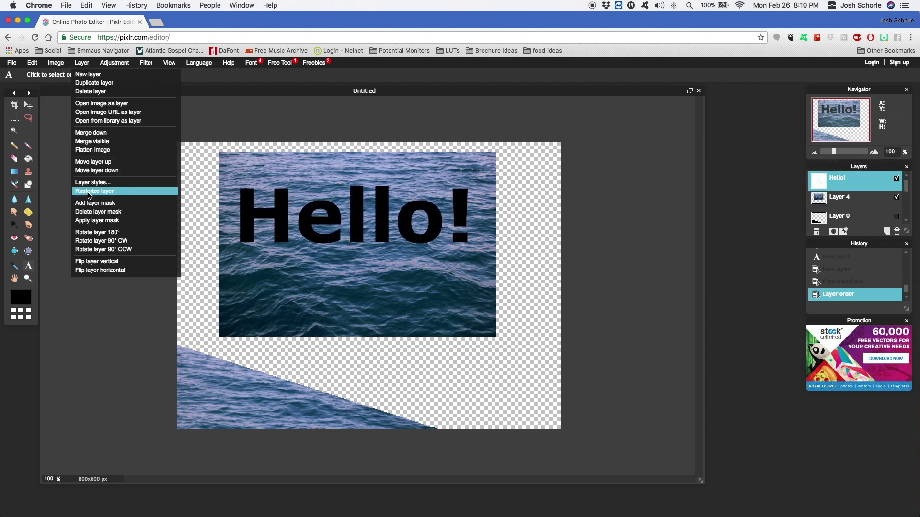
pyautogui.click(94, 191)
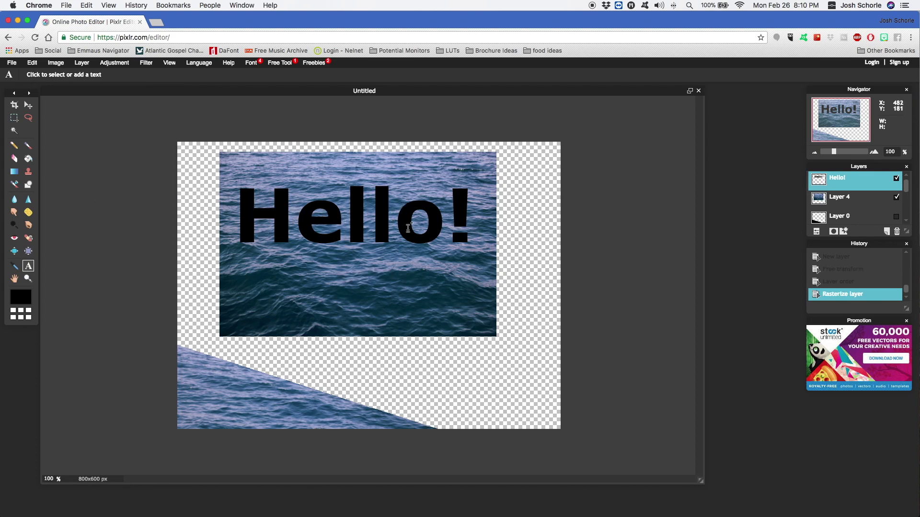
# Step: Wand-select all the Hello! letters: H, e, both l's, o and the exclamation mark
pyautogui.click(15, 134)
pyautogui.click(243, 225)
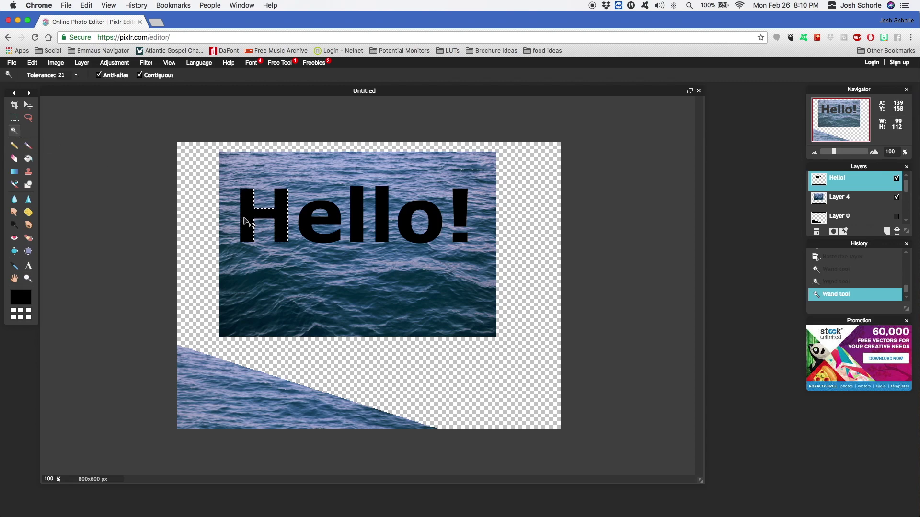
pyautogui.keyDown('shift'); pyautogui.click(306, 221); pyautogui.keyUp('shift')
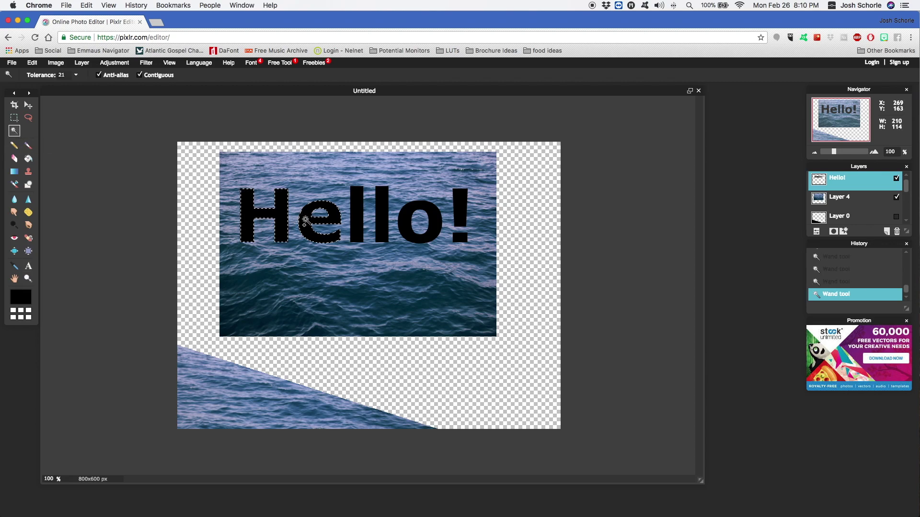
pyautogui.keyDown('shift'); pyautogui.click(357, 221); pyautogui.keyUp('shift')
pyautogui.keyDown('shift'); pyautogui.click(386, 221); pyautogui.keyUp('shift')
pyautogui.keyDown('shift'); pyautogui.click(407, 223); pyautogui.keyUp('shift')
pyautogui.keyDown('shift'); pyautogui.click(462, 213); pyautogui.keyUp('shift')
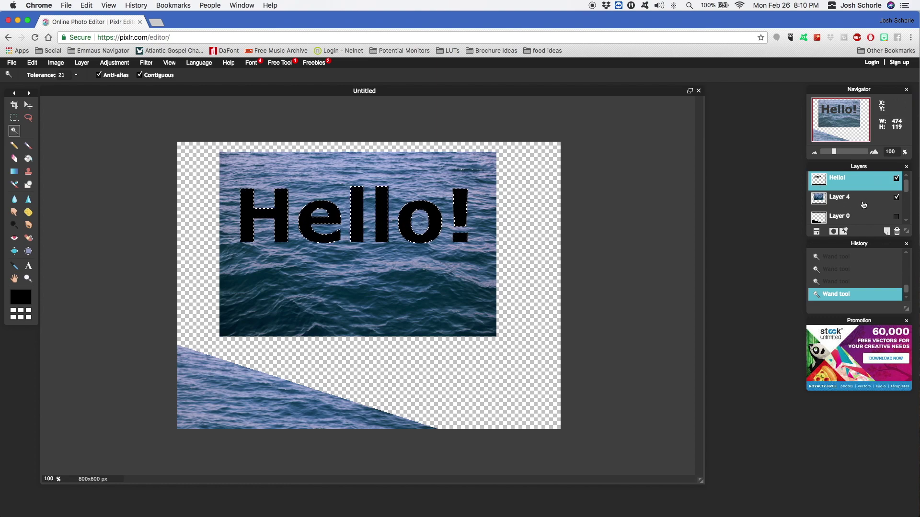
# Step: Add a layer mask to the water photo layer from the letter selection
pyautogui.click(860, 203)
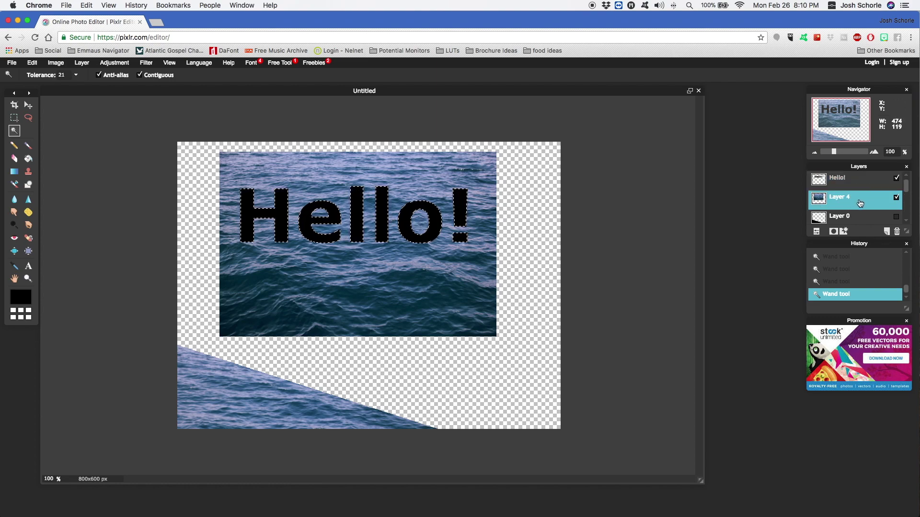
pyautogui.click(54, 65)
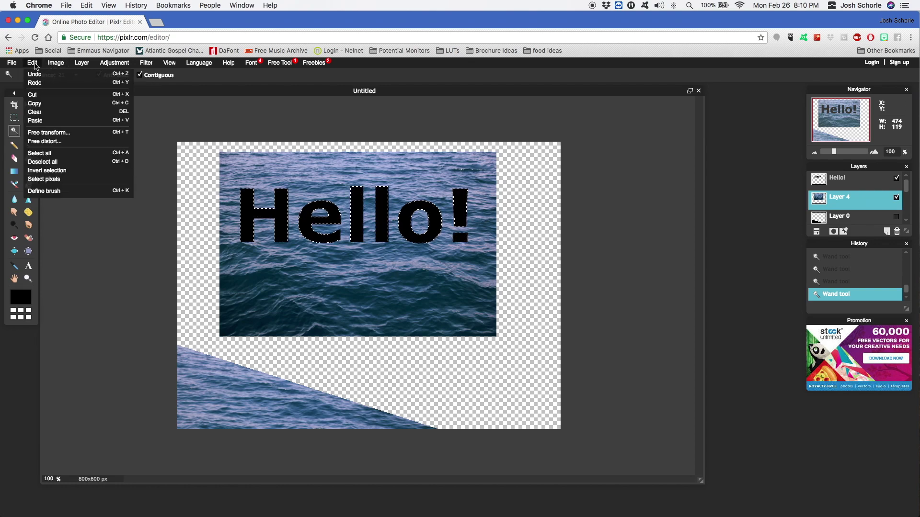
pyautogui.moveTo(82, 64)
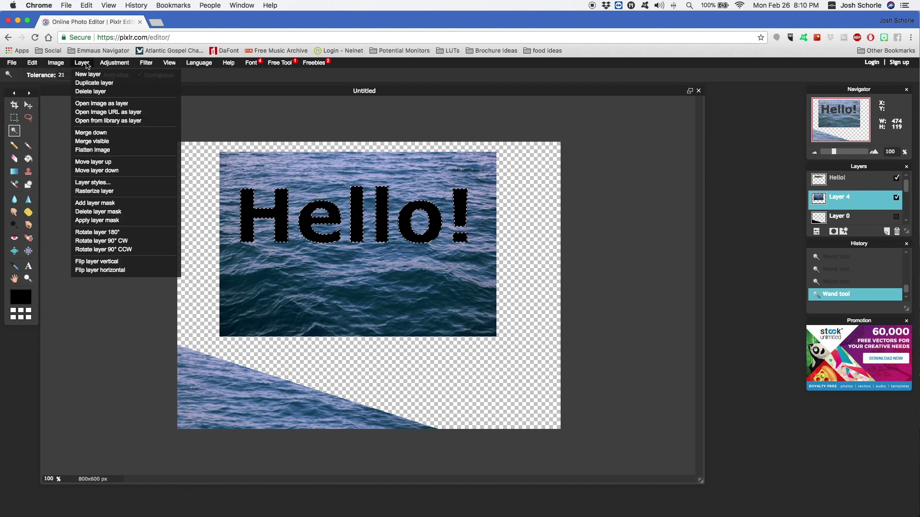
pyautogui.click(96, 203)
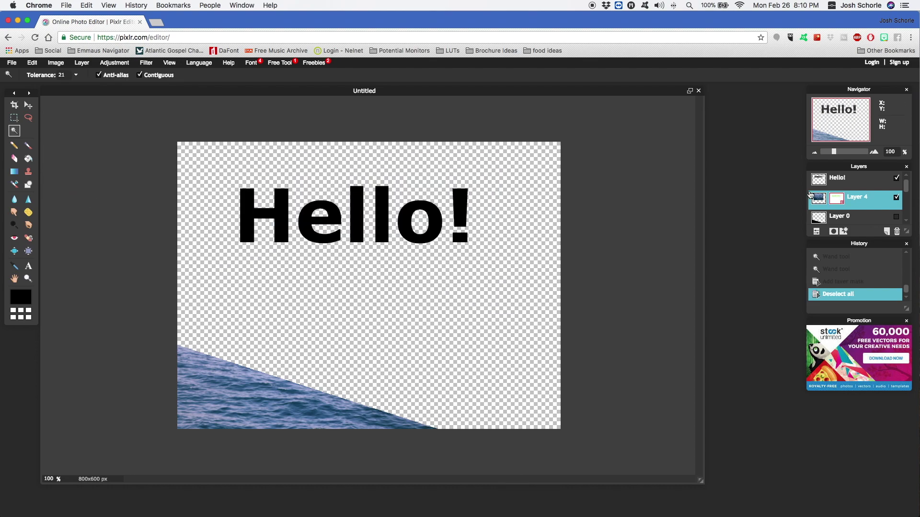
# Step: Turn off the black Hello! text layer so only the water-filled letters remain
pyautogui.click(896, 178)
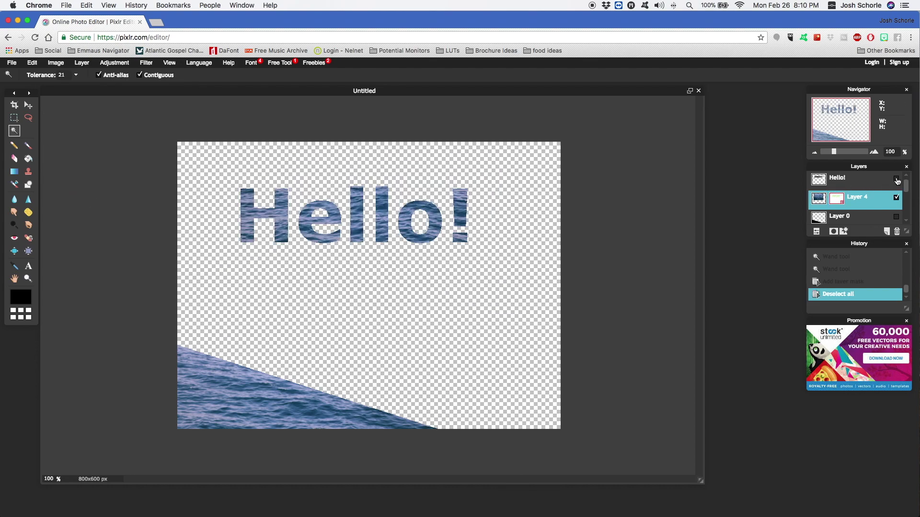